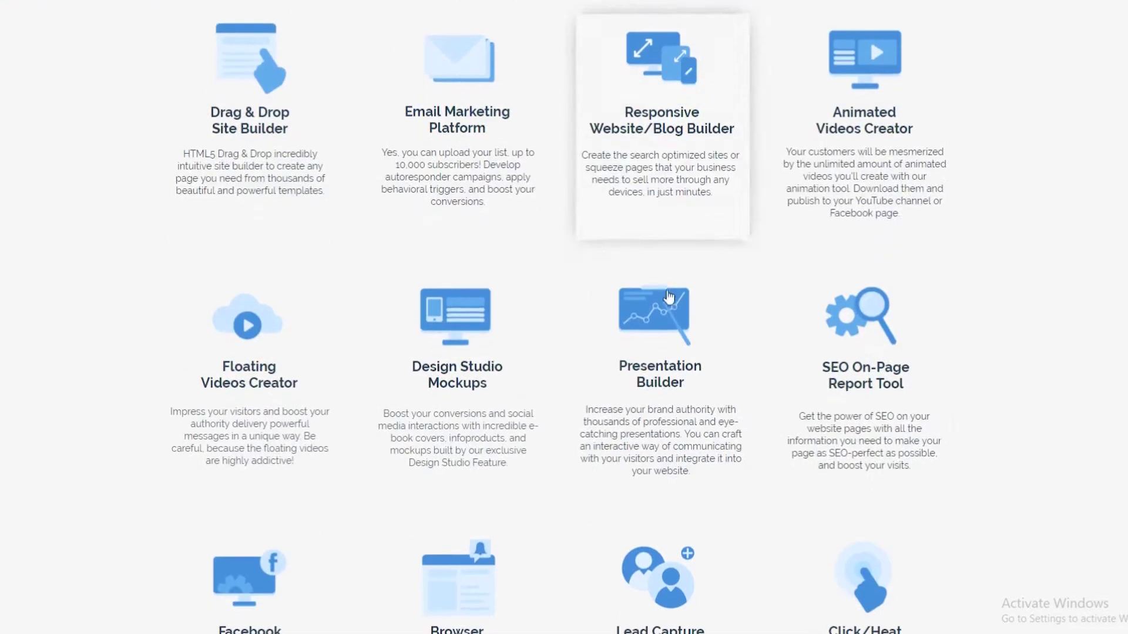
scroll(681, 400, "up", 2)
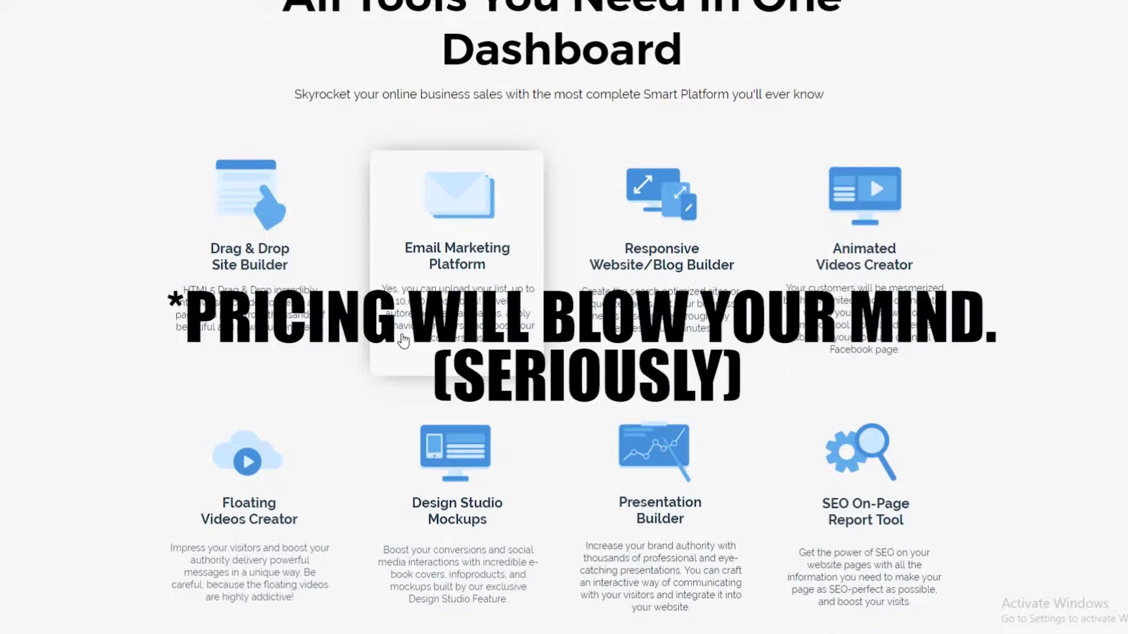
scroll(402, 340, "down", 2)
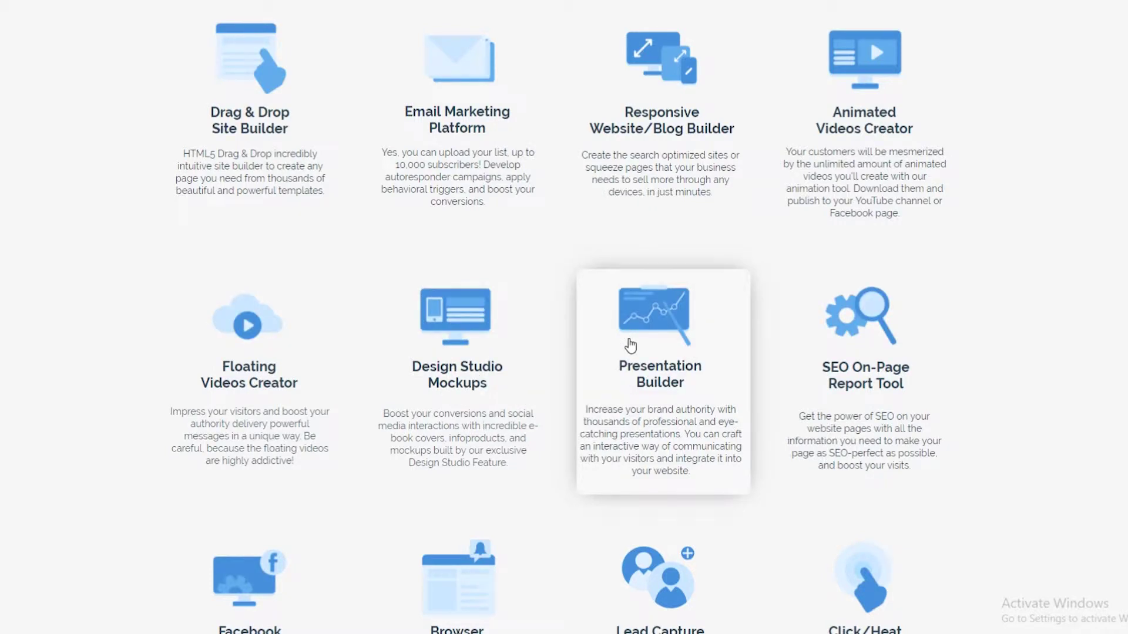
scroll(631, 346, "down", 4)
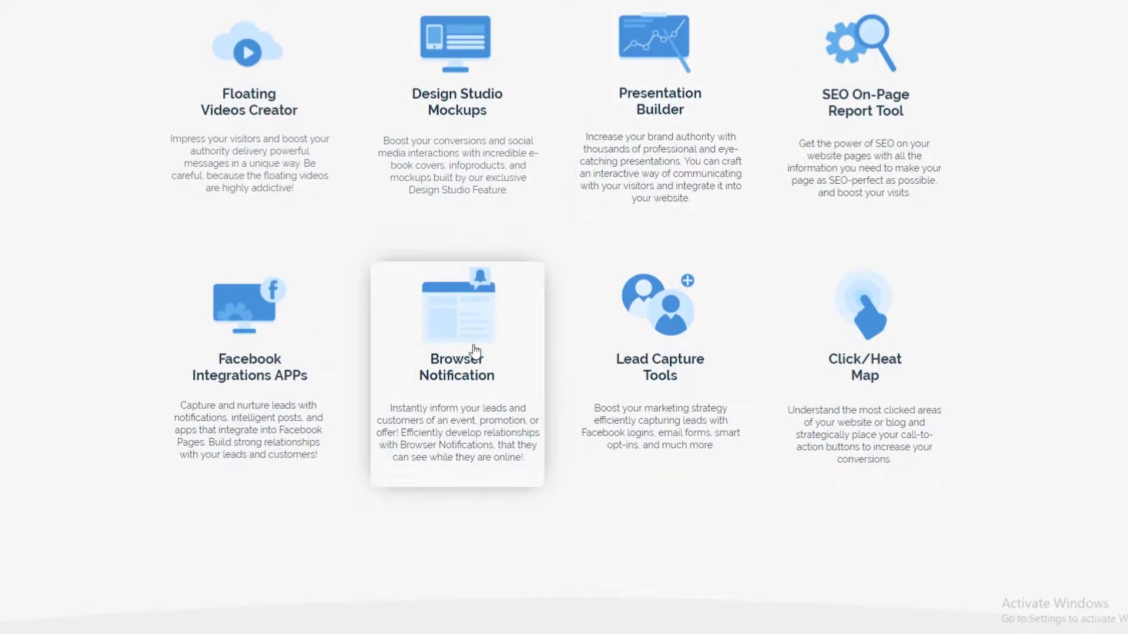
scroll(473, 351, "up", 2)
scroll(473, 350, "up", 3)
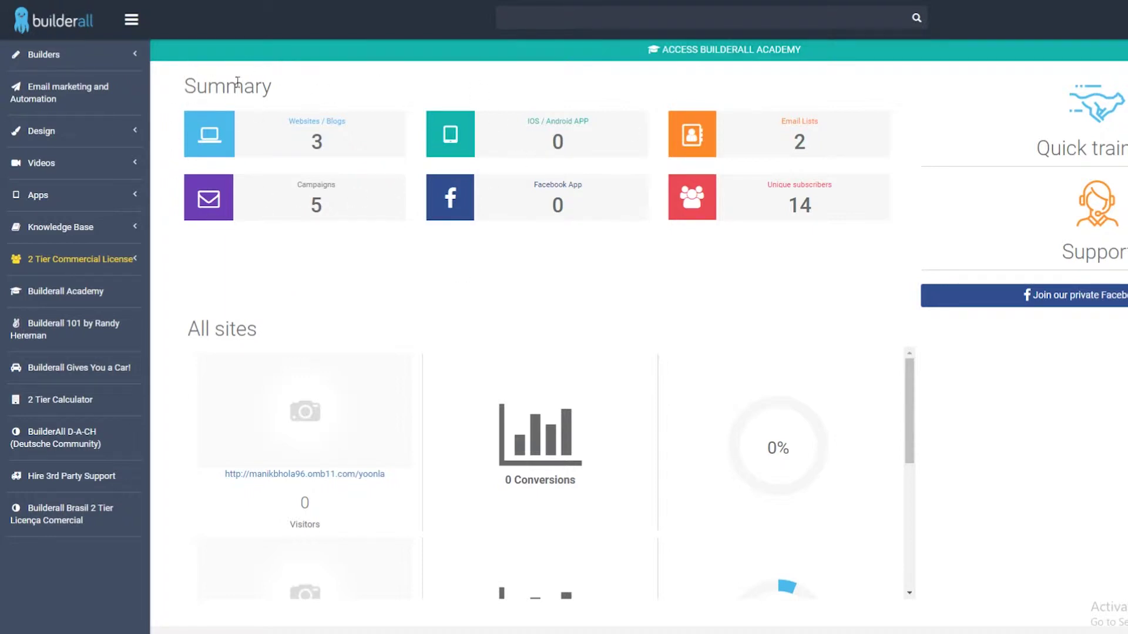
- Expand the sidebar's Builders group to list the site builder, app creator and blog builder
left_click(139, 56)
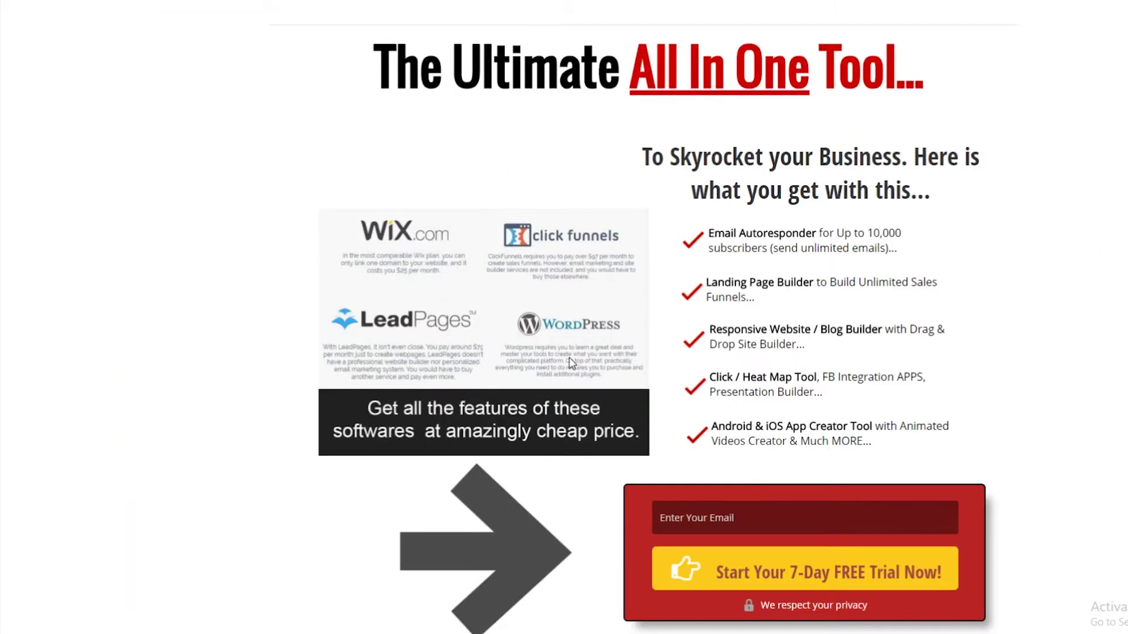
scroll(670, 572, "down", 2)
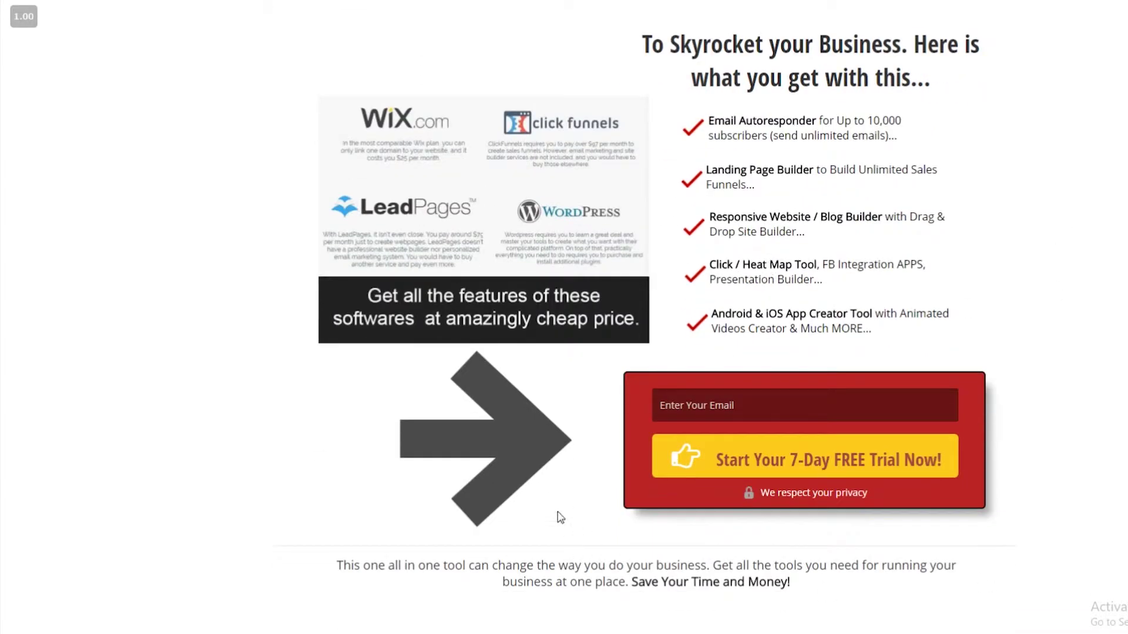
scroll(688, 369, "up", 1)
scroll(688, 368, "up", 1)
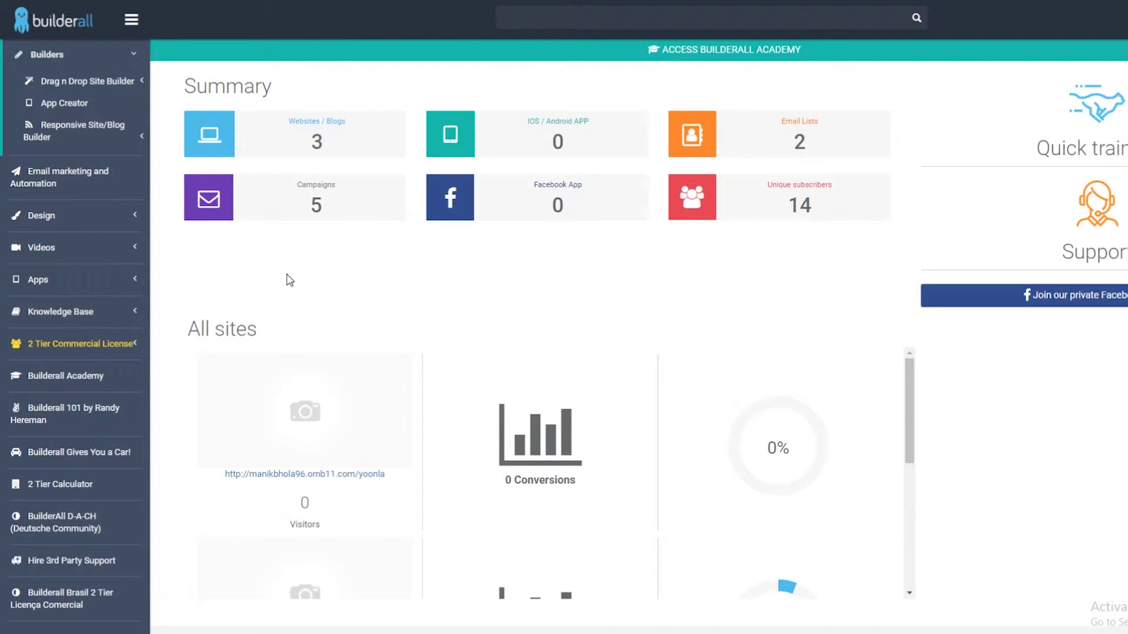
- In the New website gallery, filter templates by Blank Page, Optin, Sales Funnel, then Misc
left_click(88, 80)
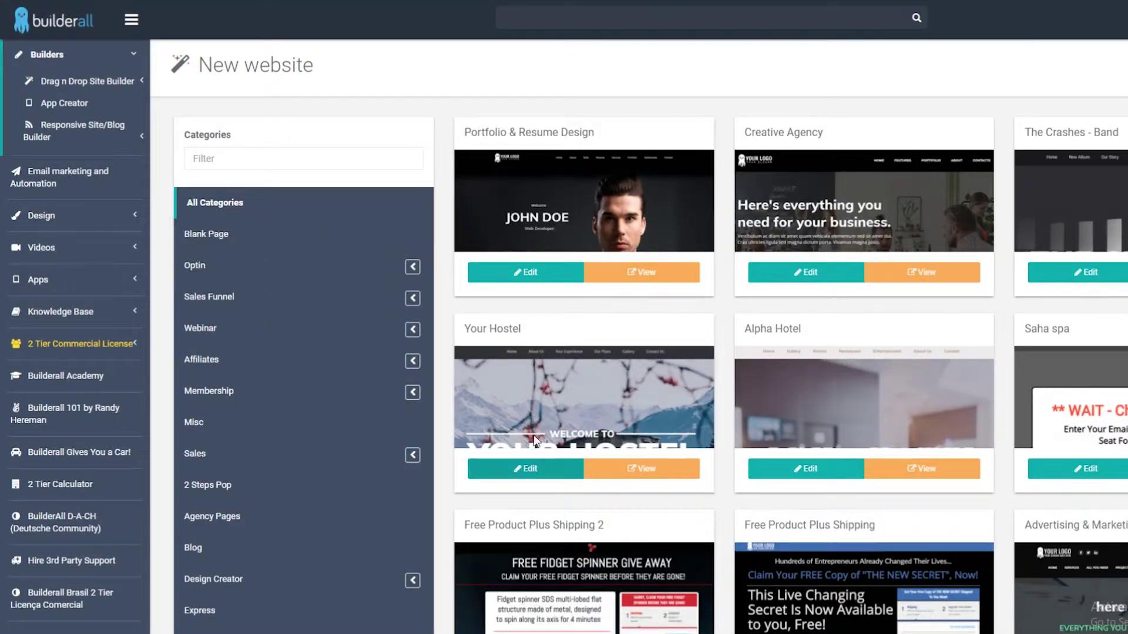
scroll(499, 357, "down", 3)
scroll(498, 356, "up", 3)
scroll(620, 508, "down", 3)
scroll(849, 396, "down", 3)
scroll(1060, 514, "down", 4)
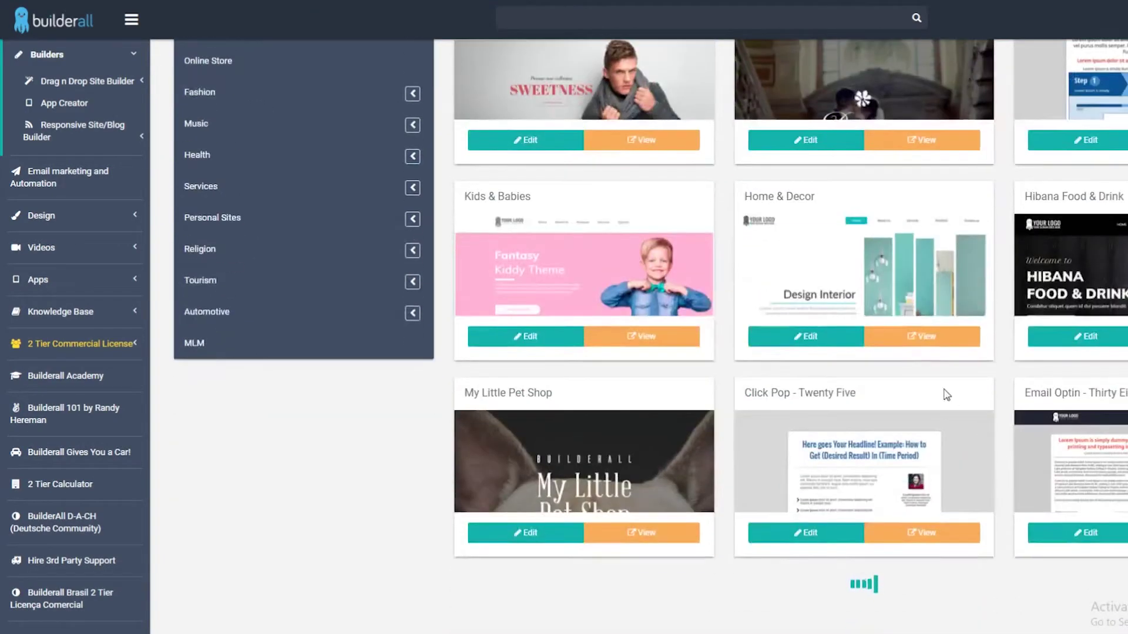
scroll(922, 374, "up", 2)
scroll(716, 330, "up", 4)
scroll(715, 330, "up", 4)
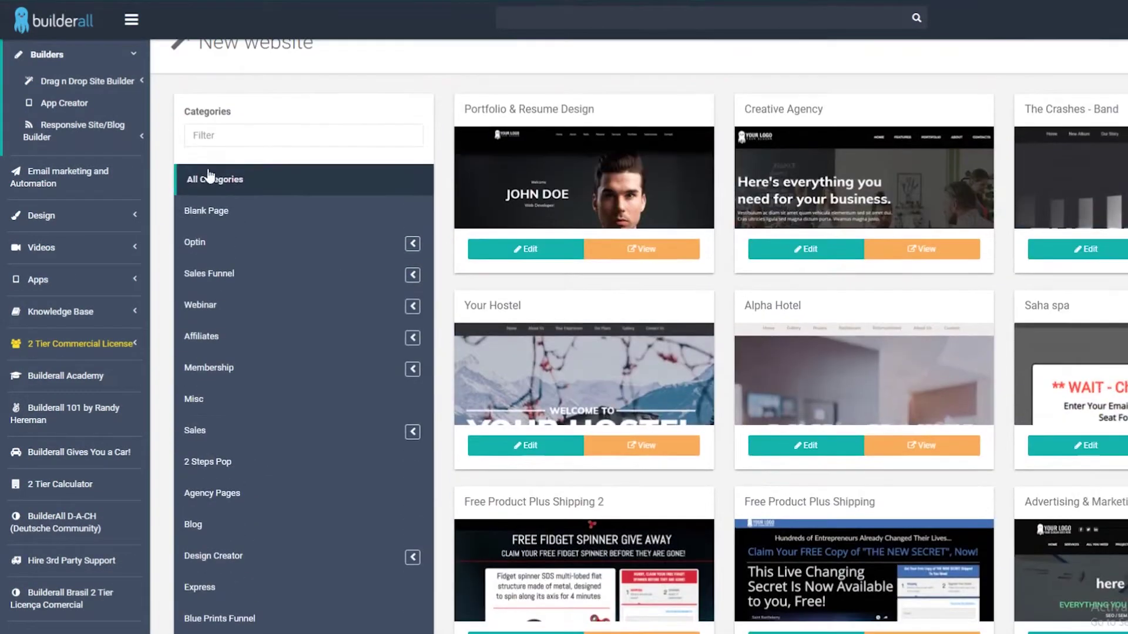
left_click(223, 232)
left_click(210, 264)
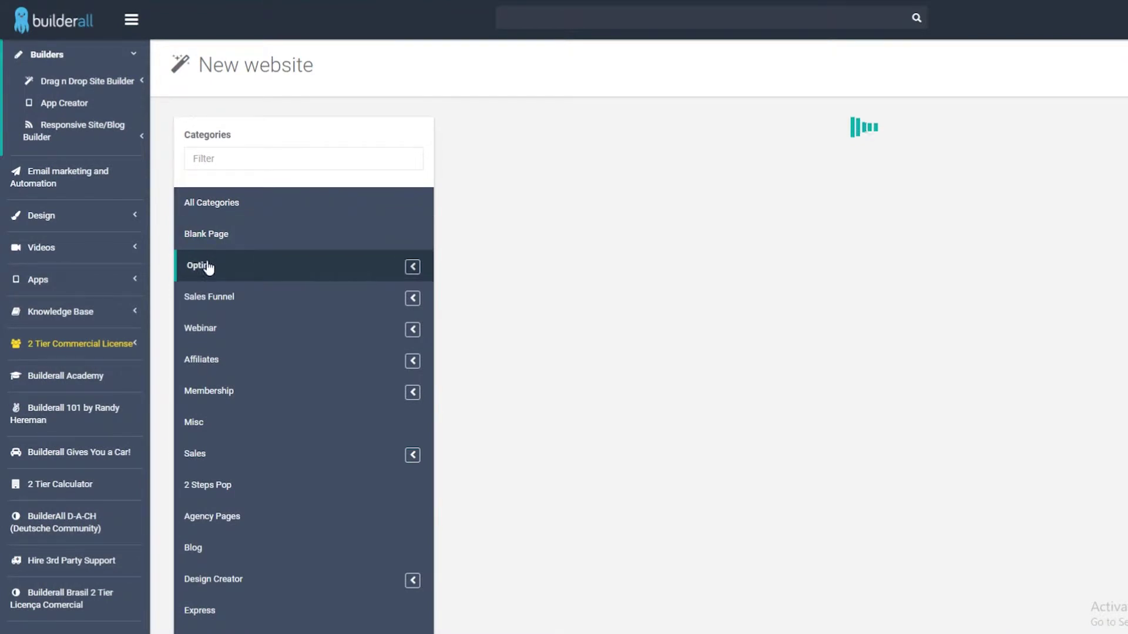
left_click(231, 298)
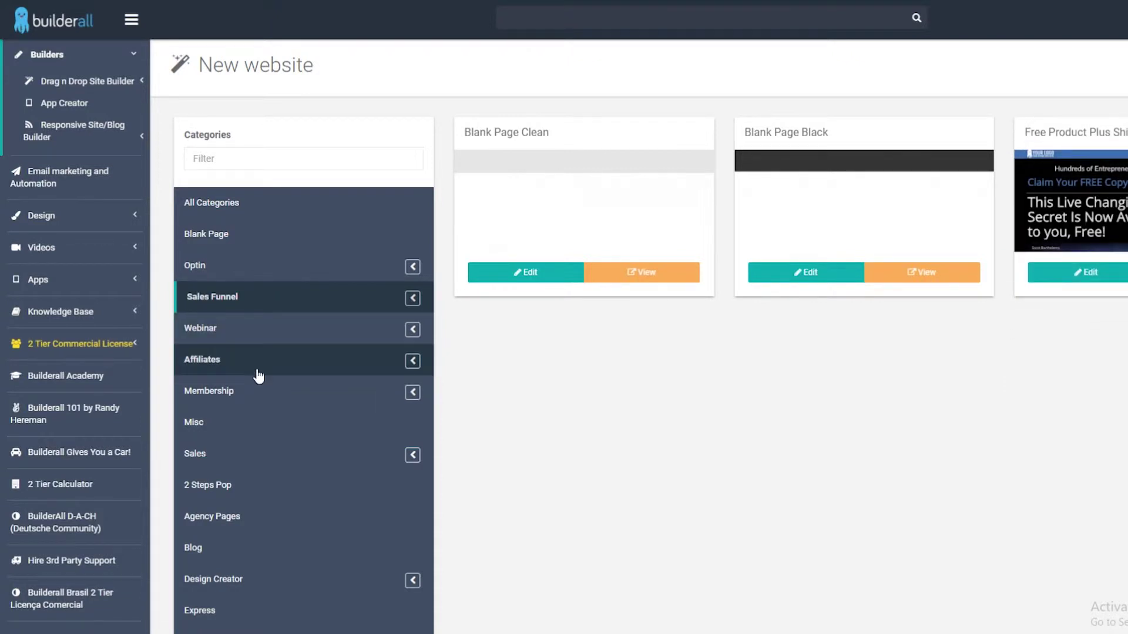
scroll(258, 376, "down", 3)
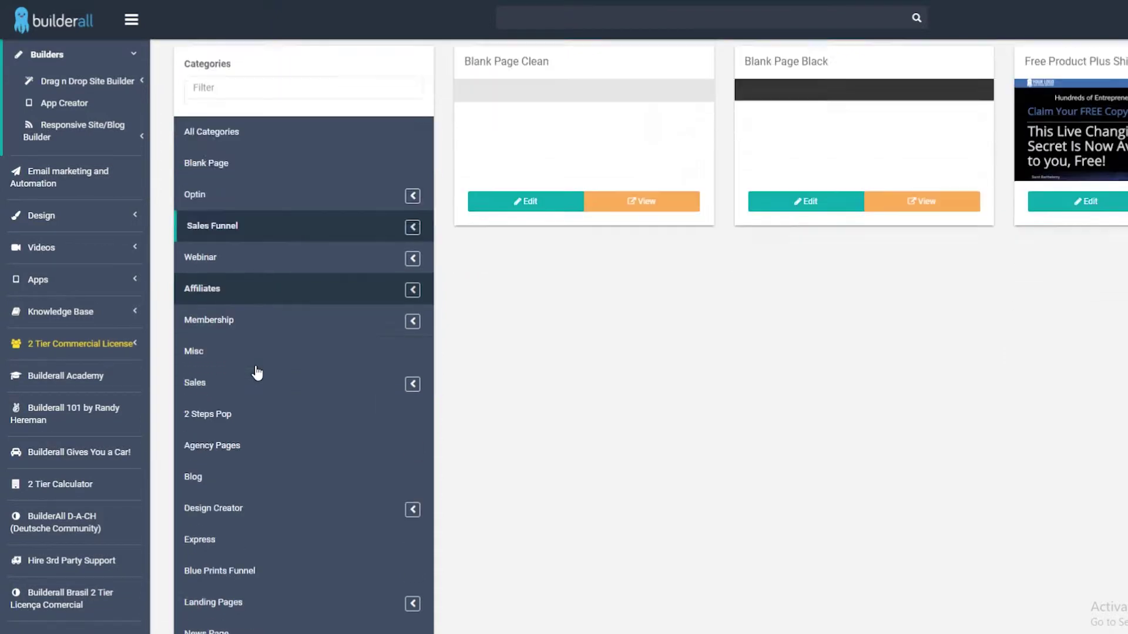
scroll(257, 373, "down", 2)
scroll(285, 484, "down", 2)
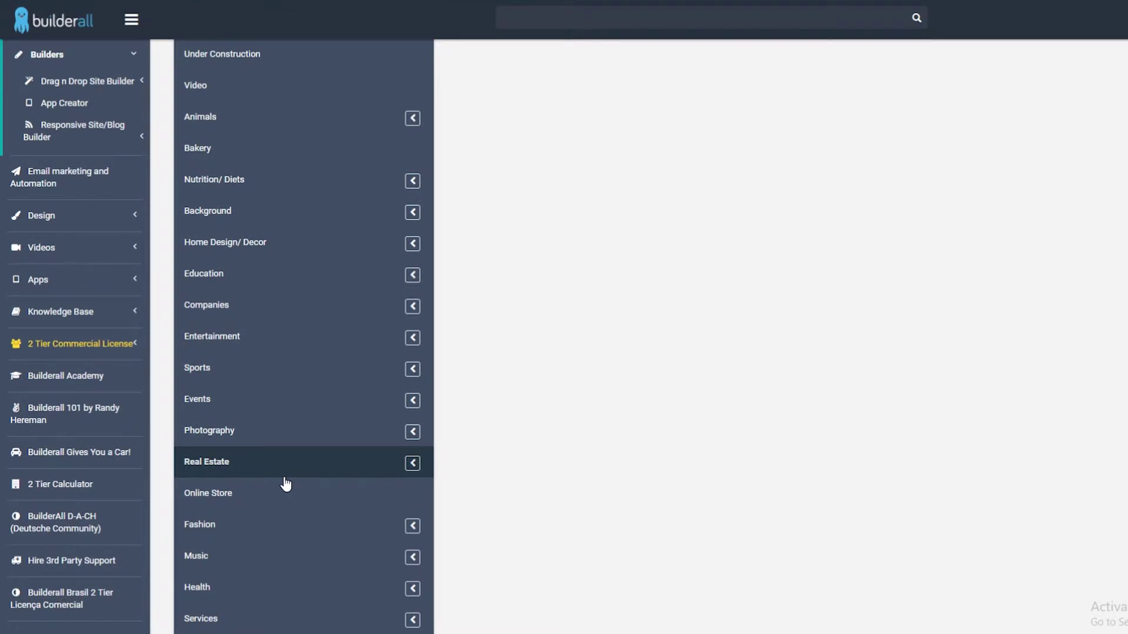
scroll(325, 430, "up", 2)
scroll(325, 429, "up", 2)
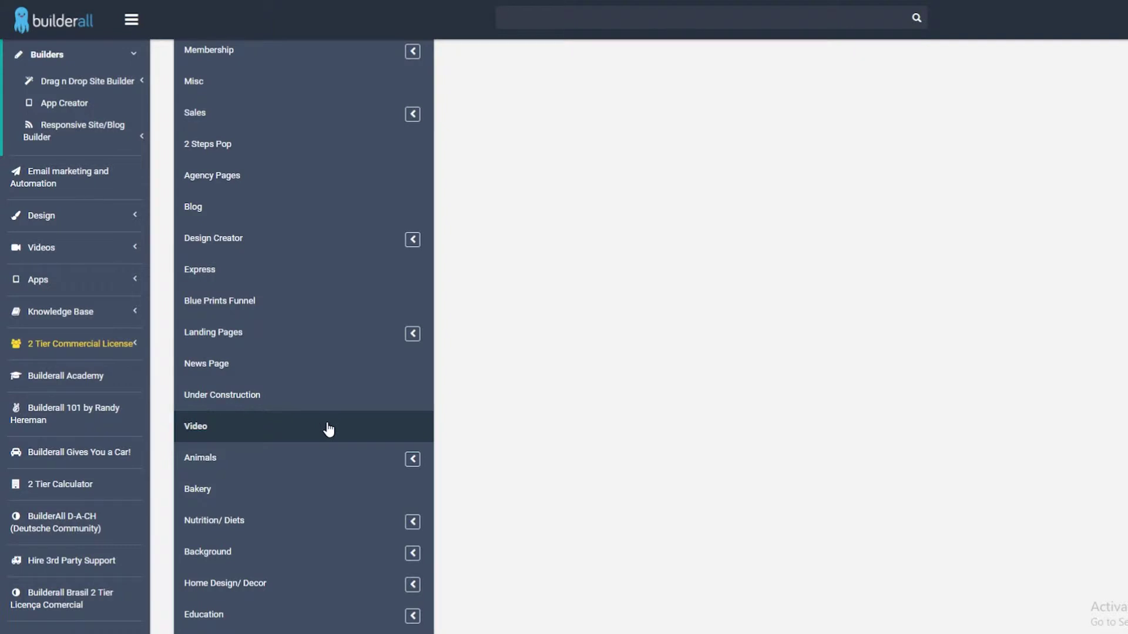
scroll(327, 430, "up", 4)
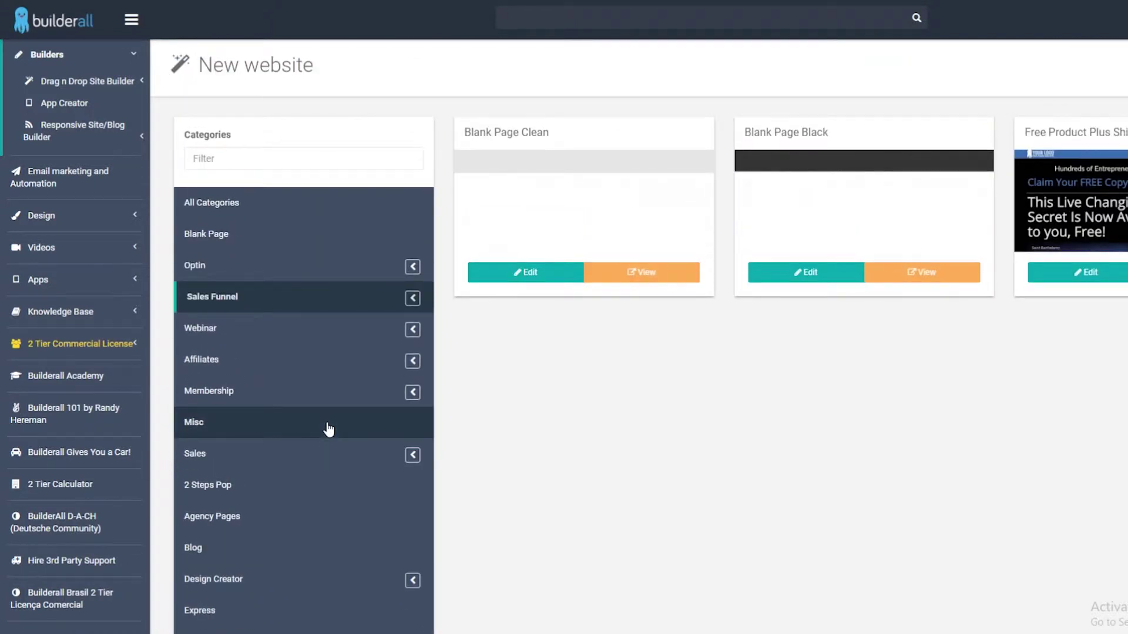
scroll(327, 430, "down", 2)
scroll(327, 429, "up", 2)
left_click(282, 423)
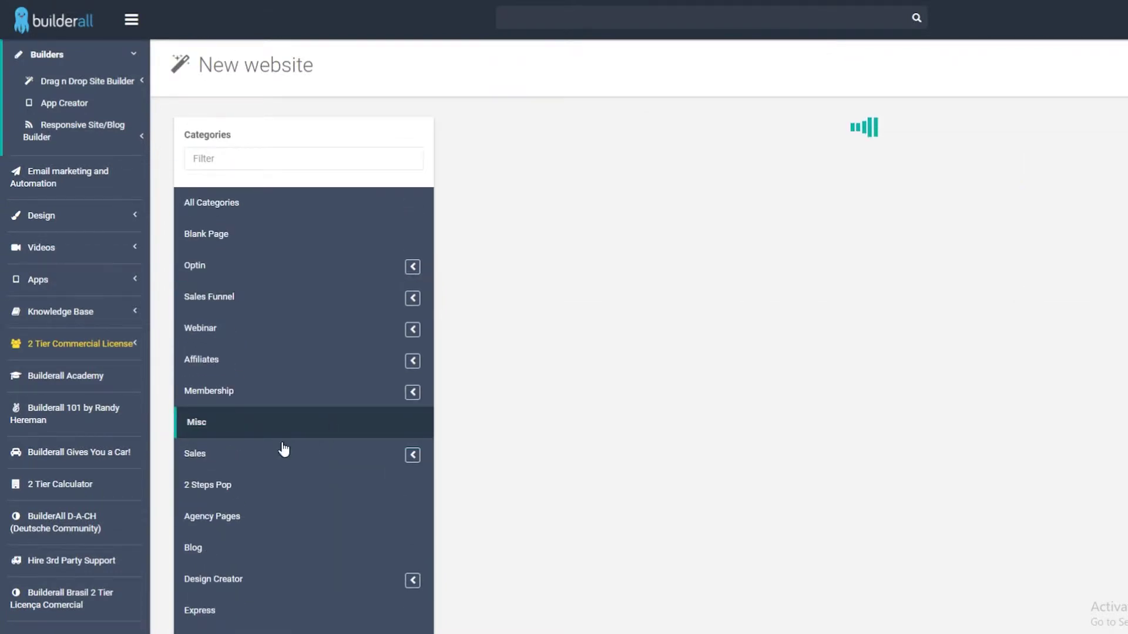
scroll(264, 476, "down", 3)
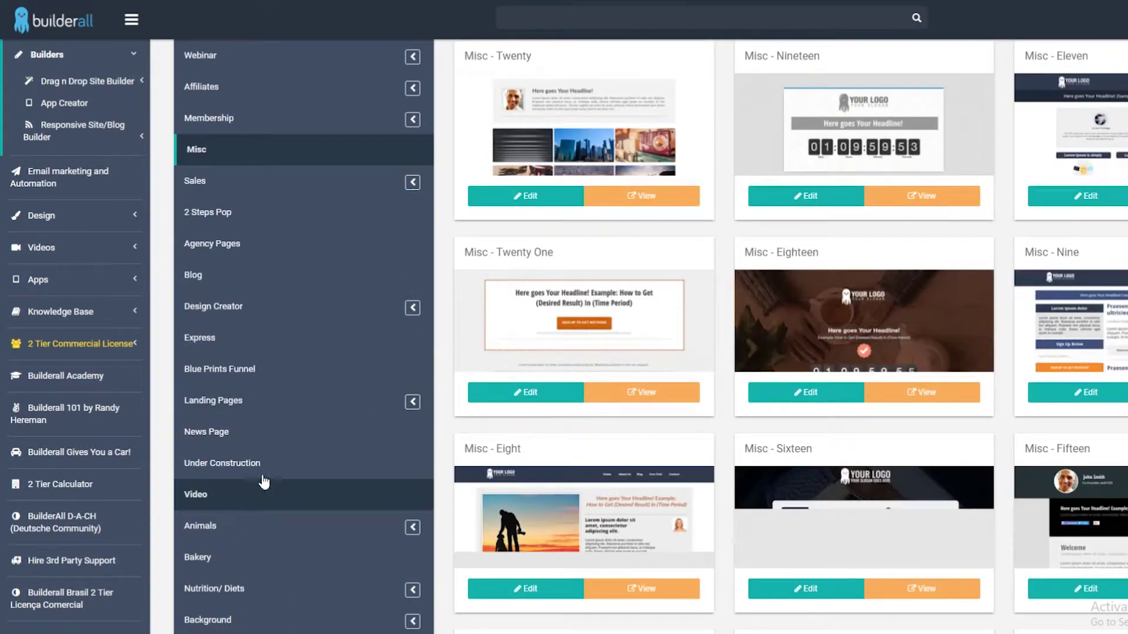
scroll(284, 467, "down", 1)
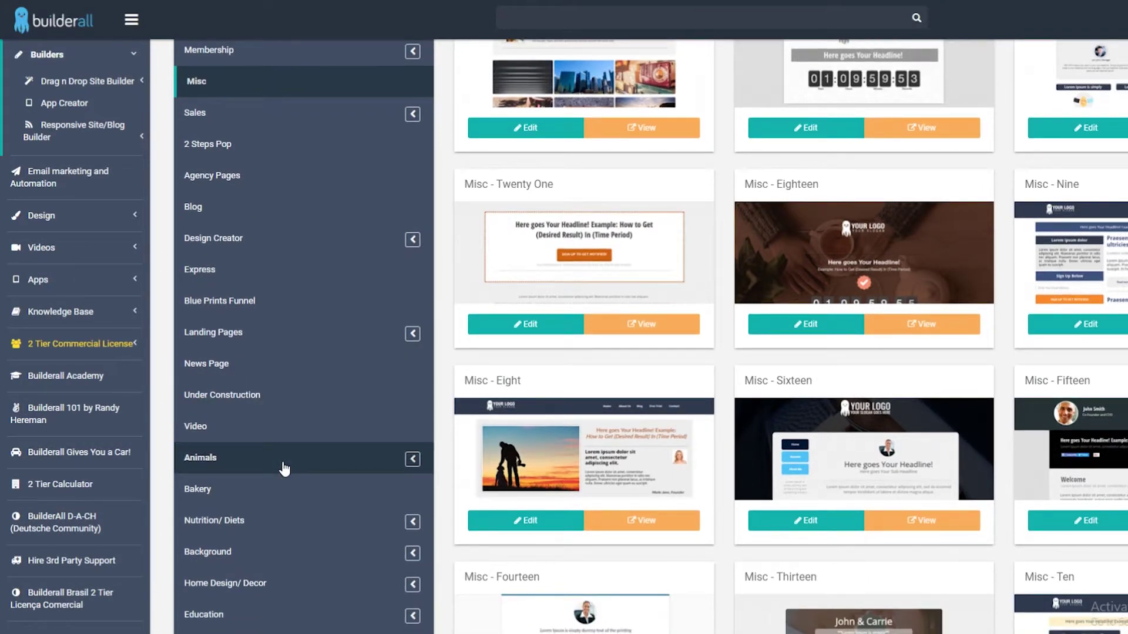
scroll(283, 467, "down", 1)
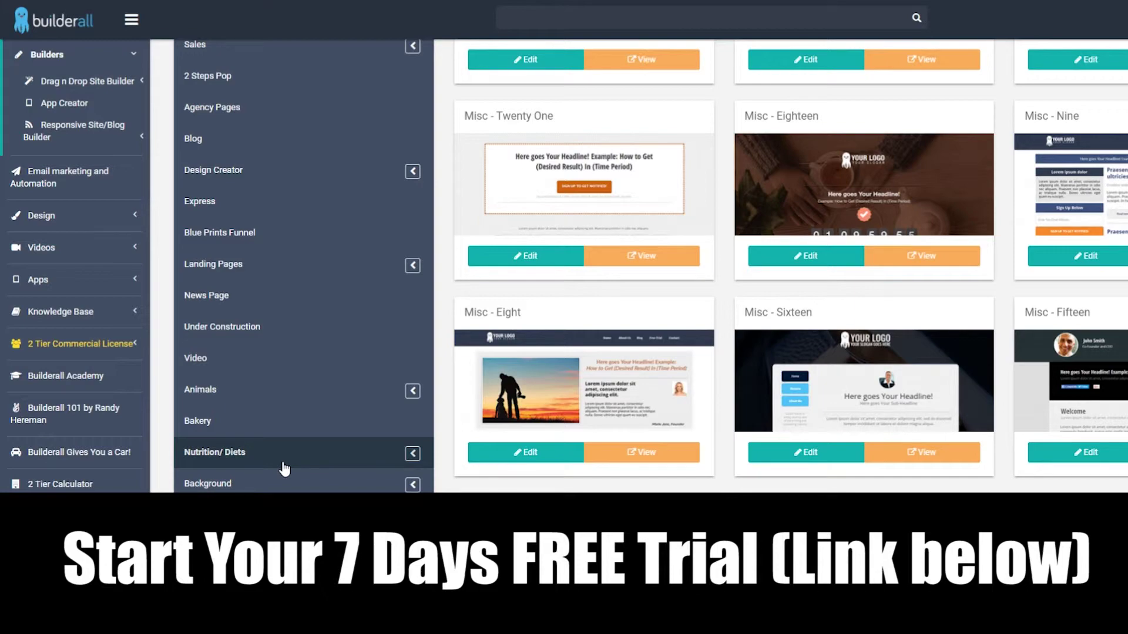
scroll(283, 469, "up", 2)
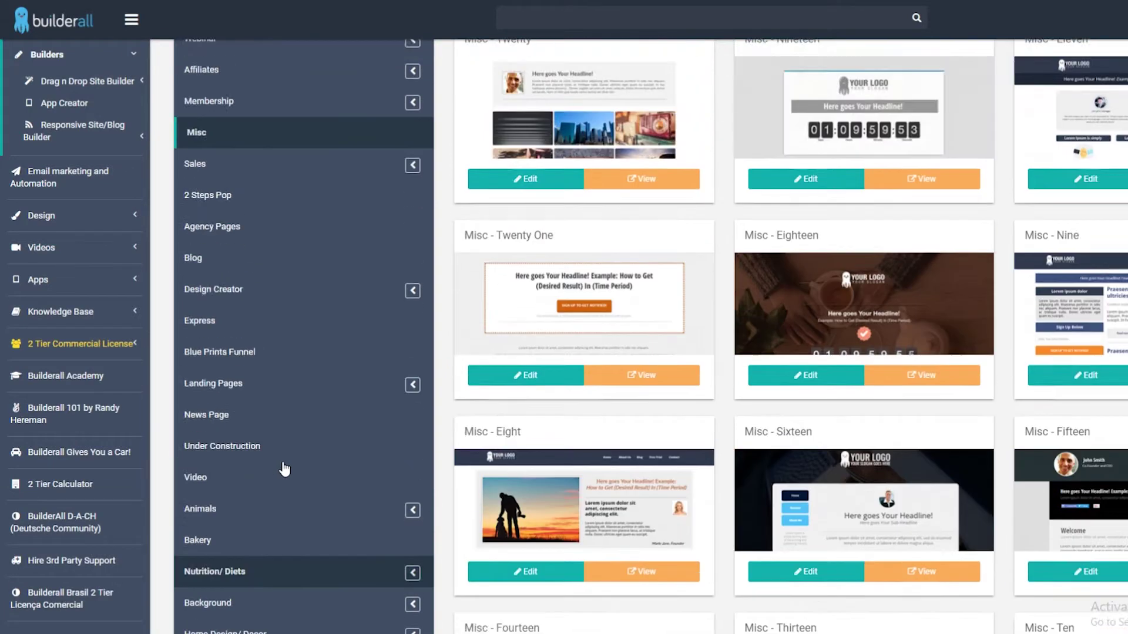
scroll(284, 469, "up", 1)
scroll(284, 469, "up", 3)
scroll(284, 469, "down", 1)
scroll(284, 468, "down", 3)
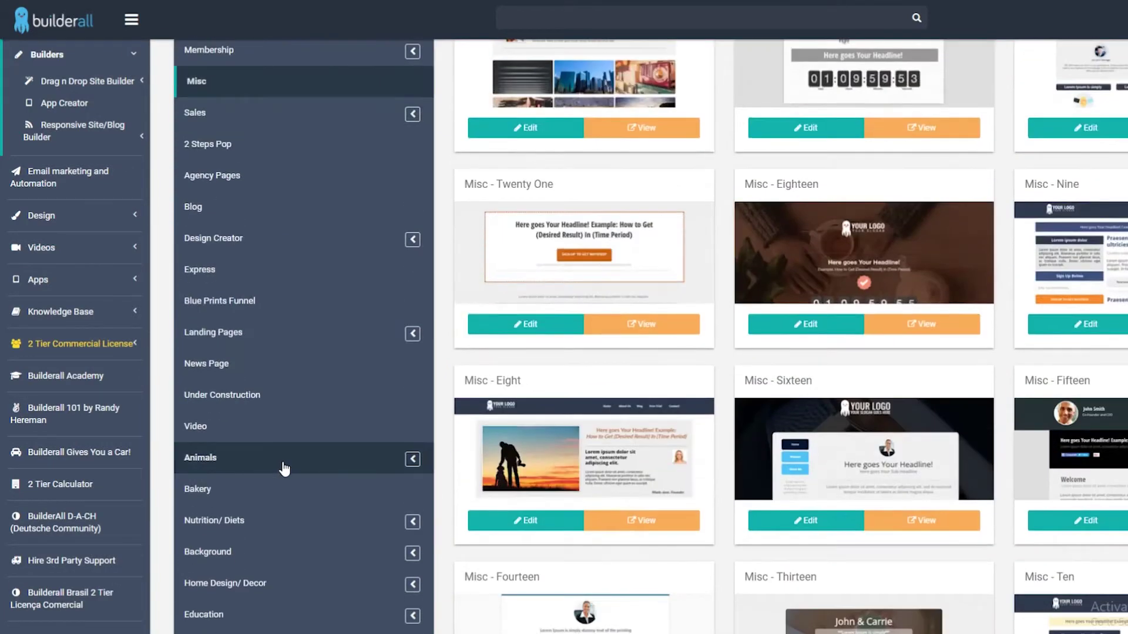
scroll(284, 469, "down", 3)
scroll(283, 470, "down", 3)
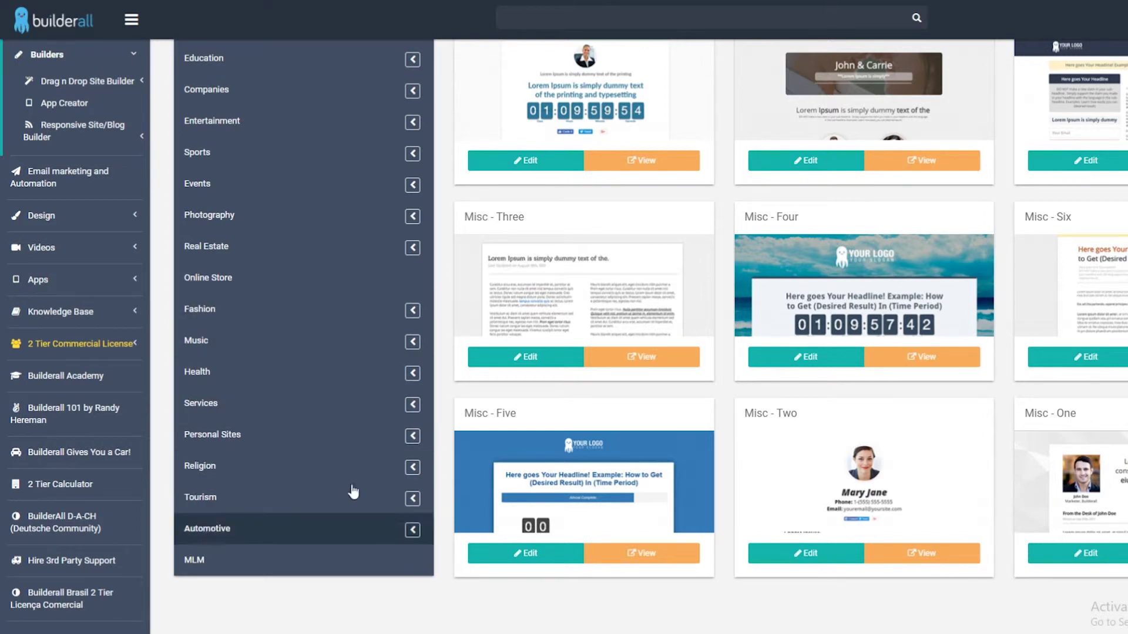
scroll(276, 564, "up", 1)
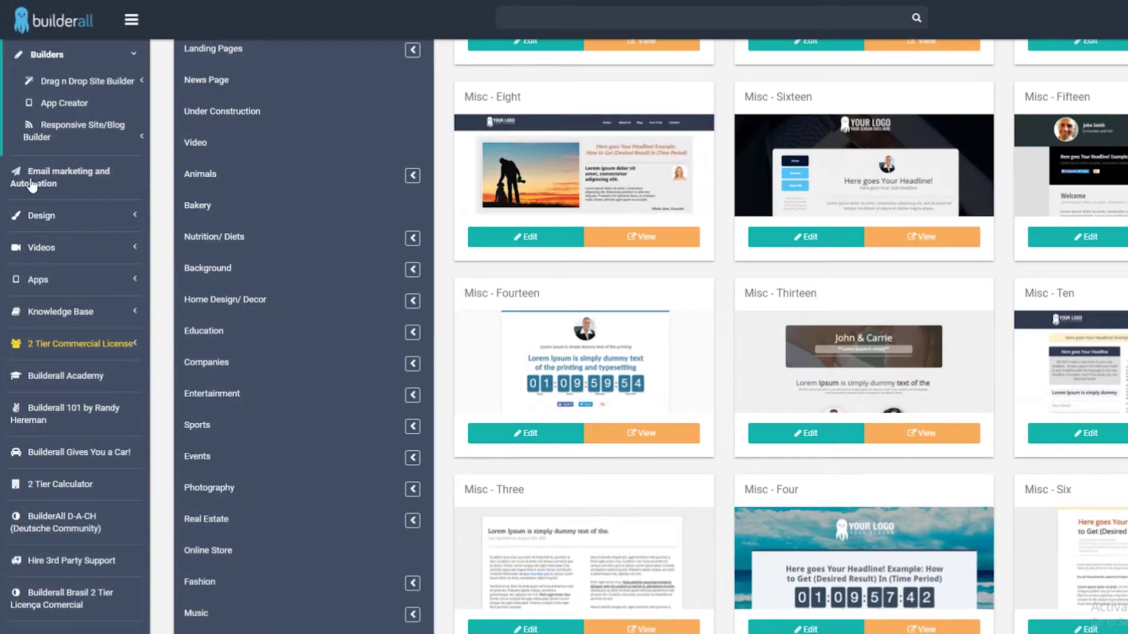
left_click(32, 184)
- Expand the Design, Videos and Knowledge Base sidebar menus, then open 2 Tier Commercial License
left_click(93, 215)
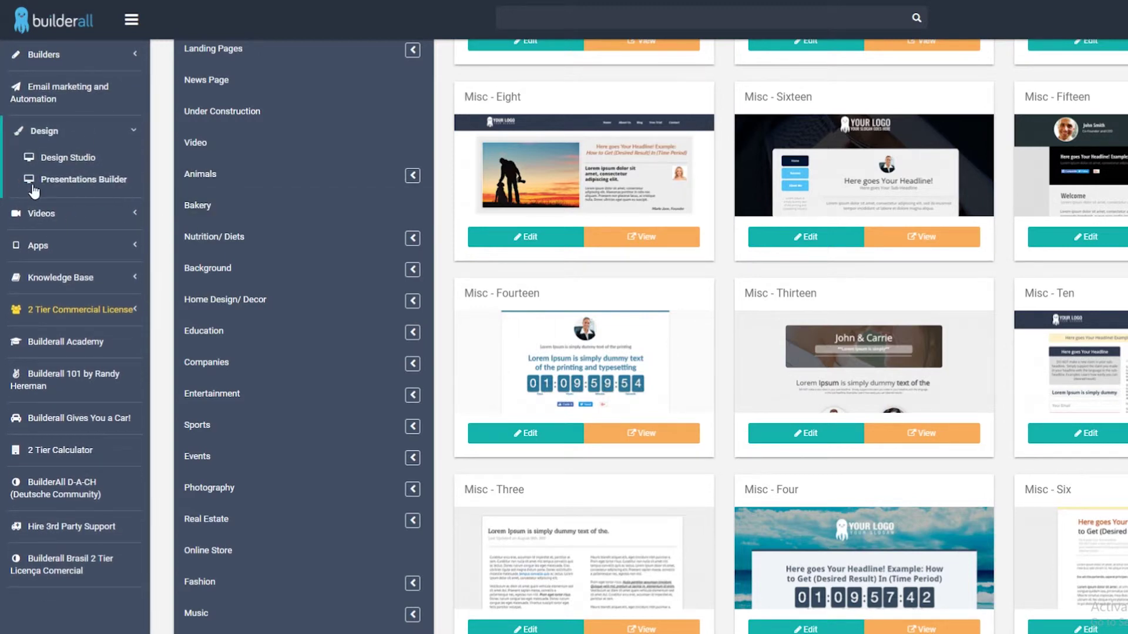
left_click(130, 216)
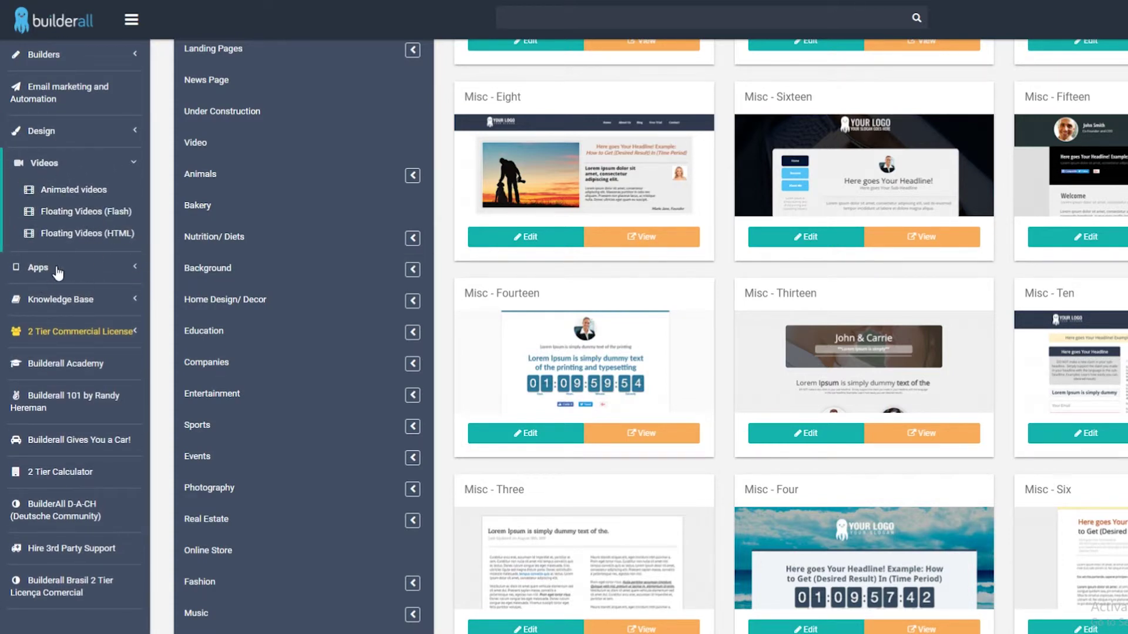
scroll(80, 246, "down", 2)
scroll(79, 252, "down", 2)
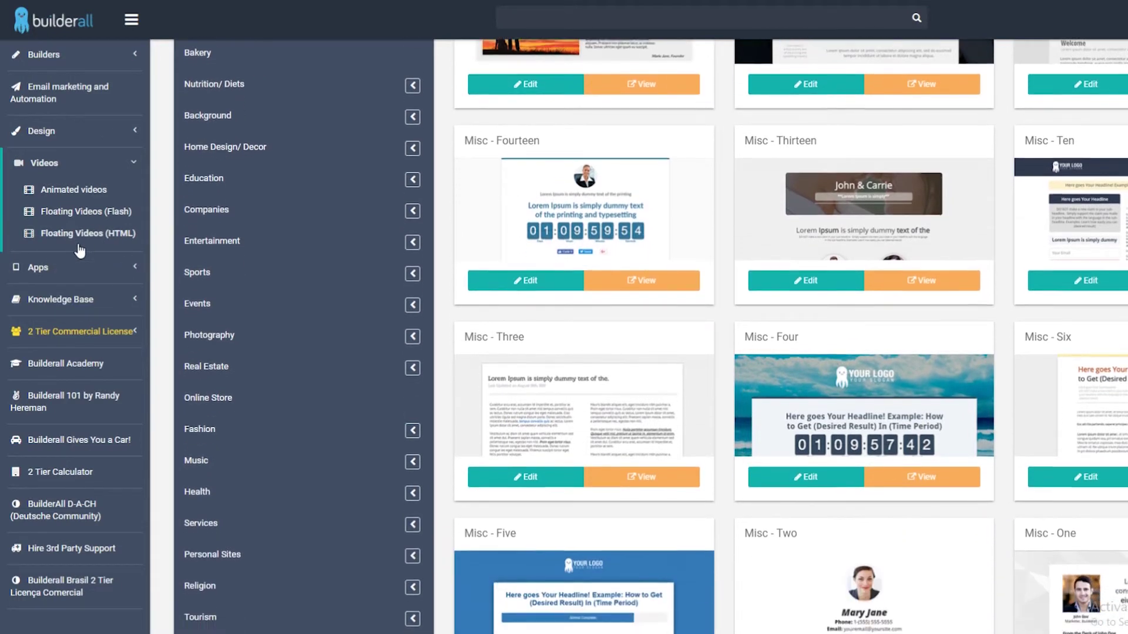
scroll(79, 251, "down", 2)
left_click(124, 300)
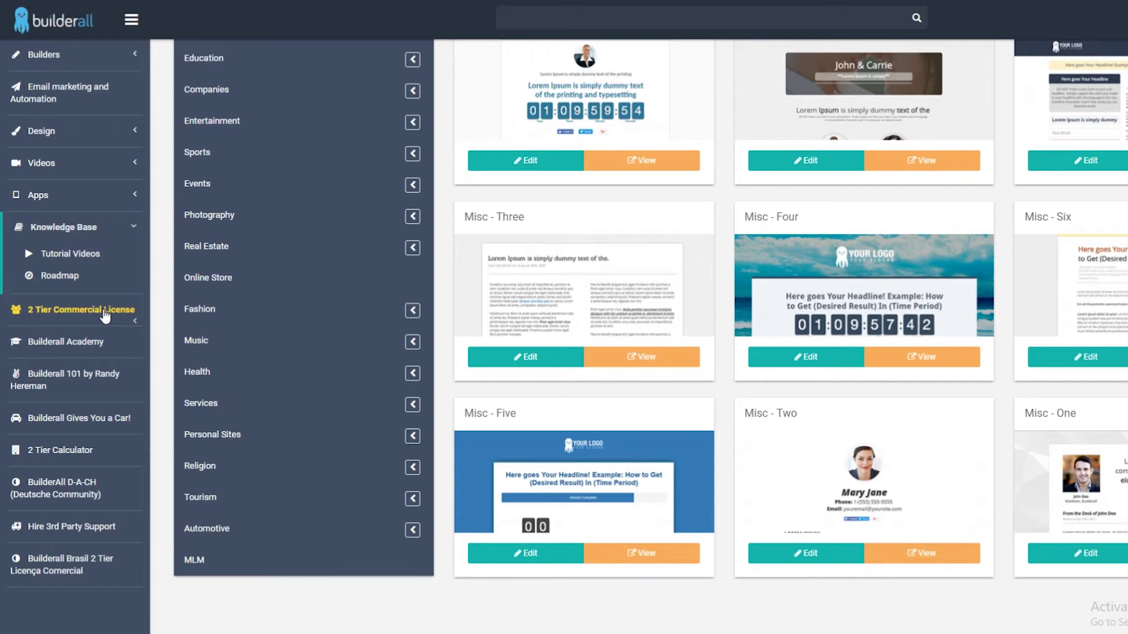
left_click(126, 324)
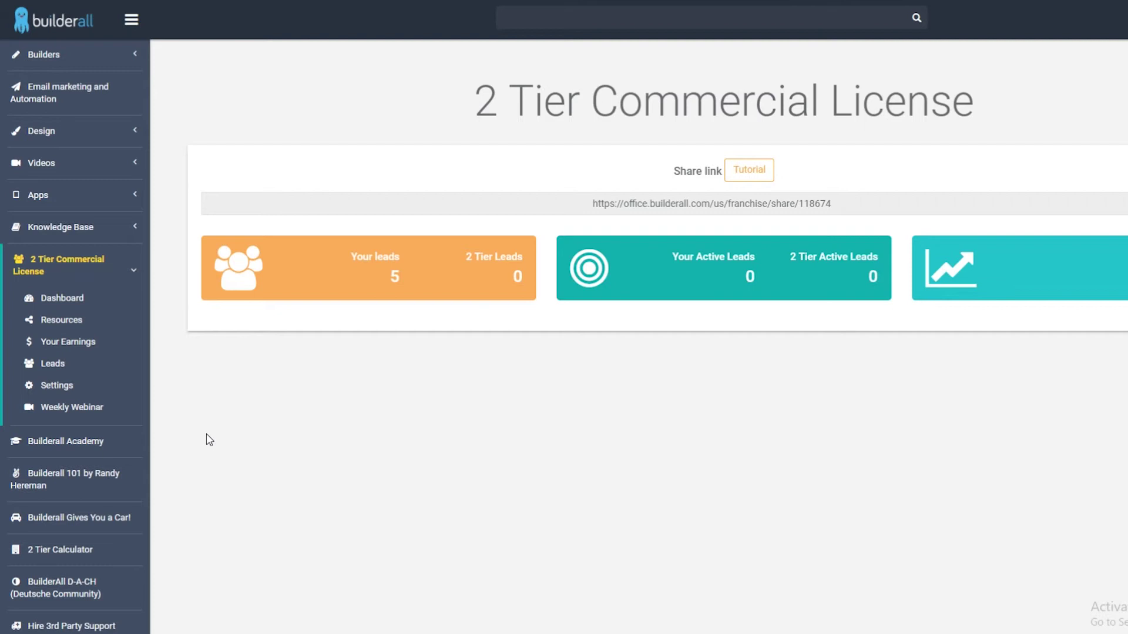
- Open the Builderall Academy page with Jay Green's welcome video and beginner tutorials
mouse_move(139, 457)
left_click(78, 454)
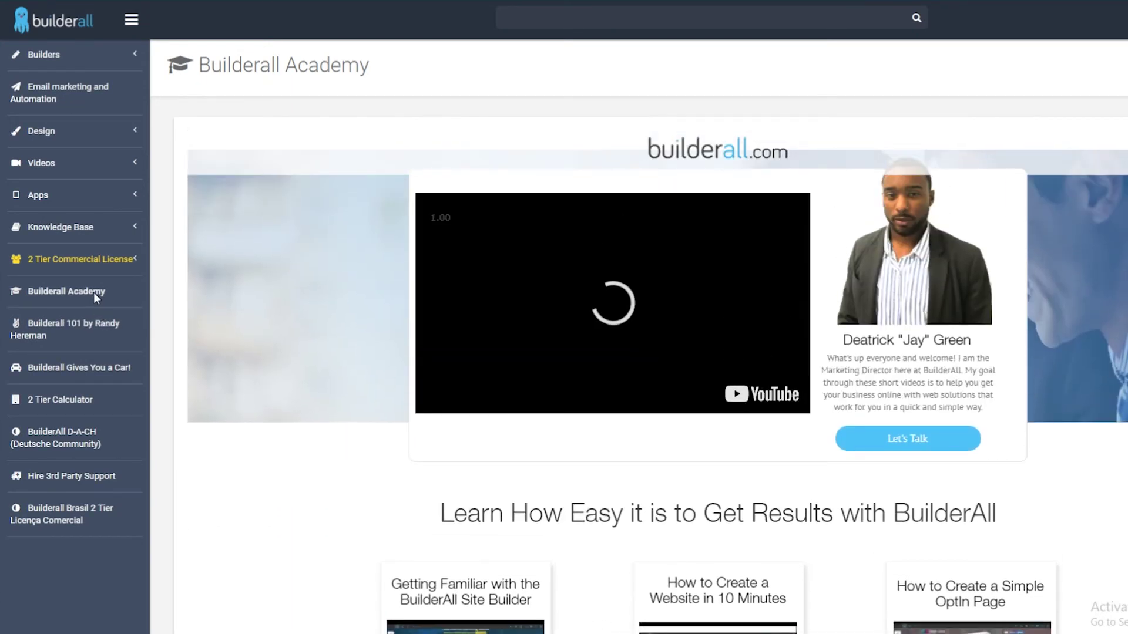
scroll(272, 464, "up", 2)
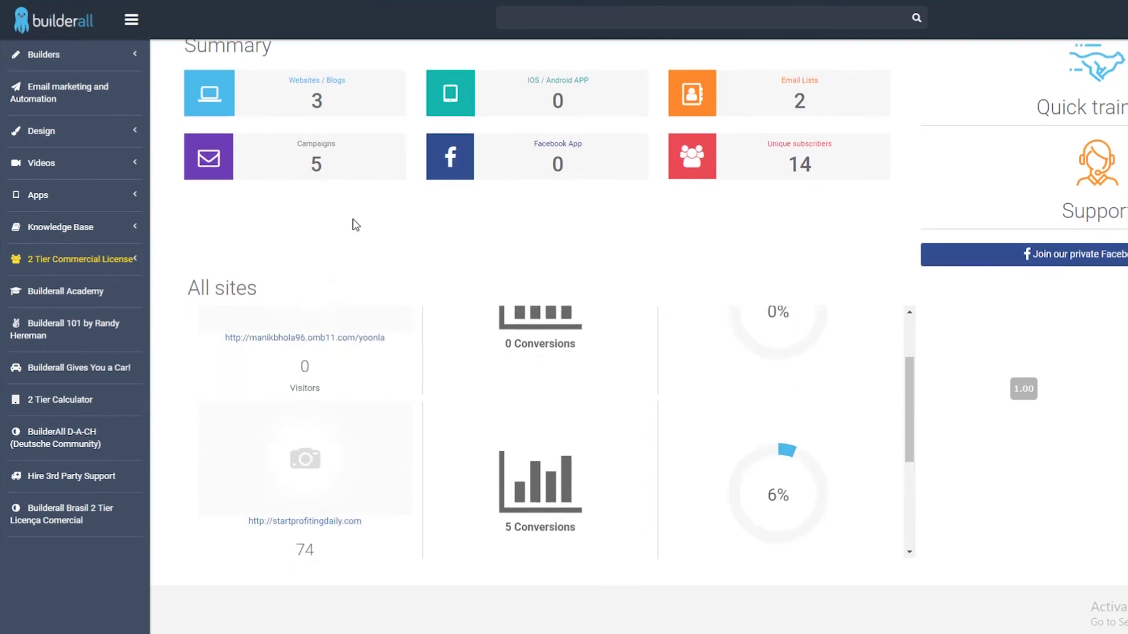